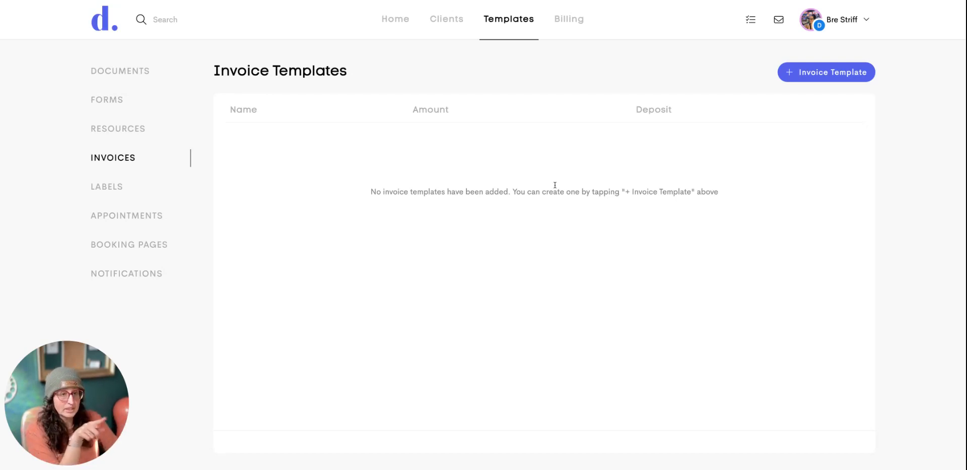
Start a new invoice template and name it Bliss.
click(826, 79)
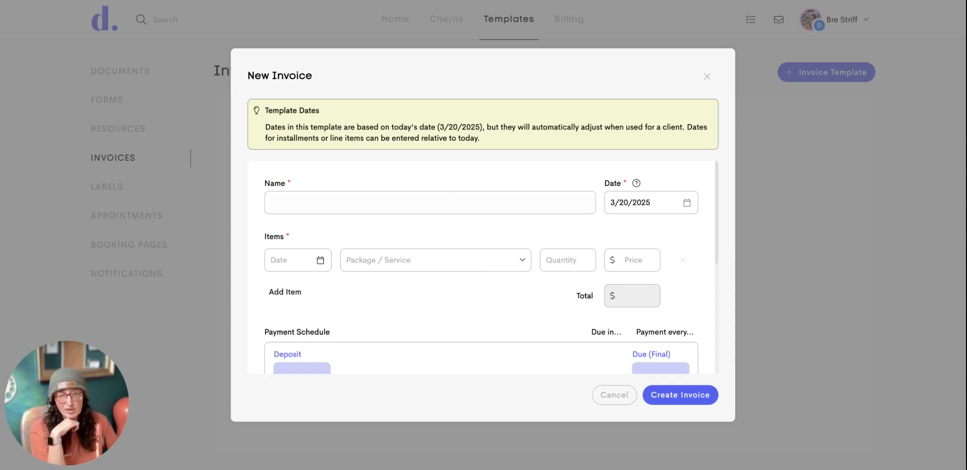
scroll(437, 186, down, 1)
scroll(438, 186, up, 1)
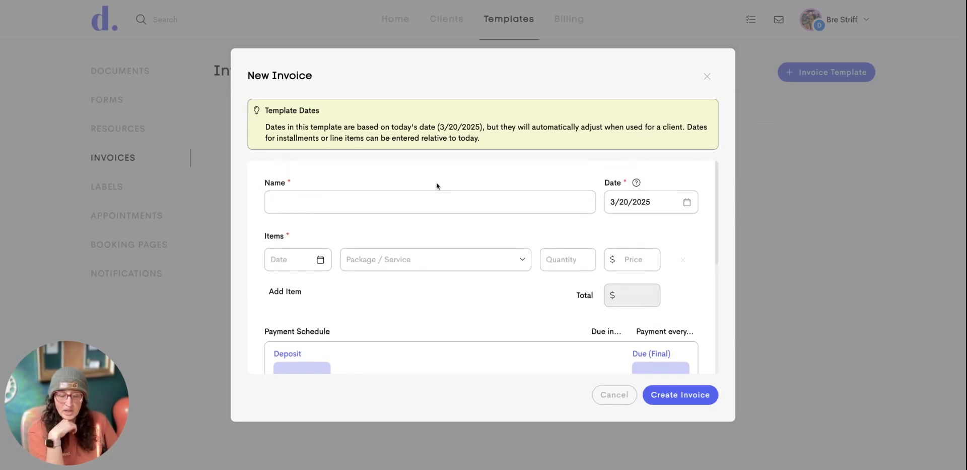
click(428, 204)
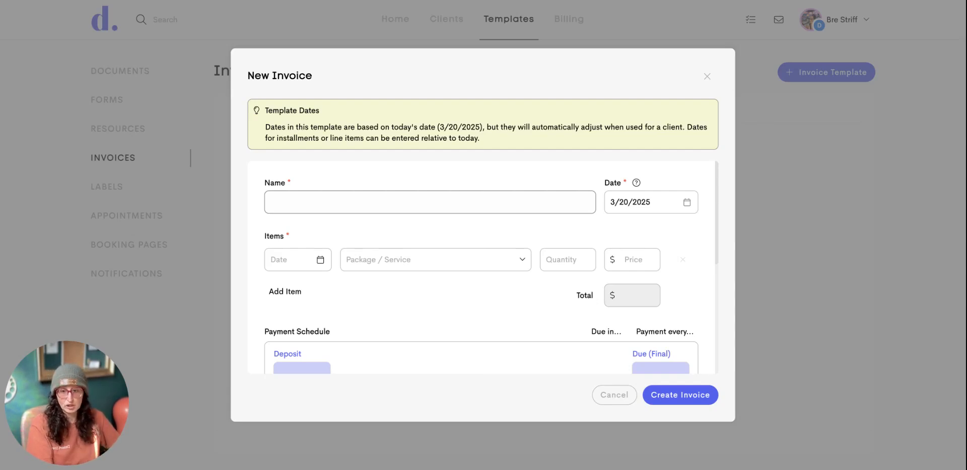
text(Bliss)
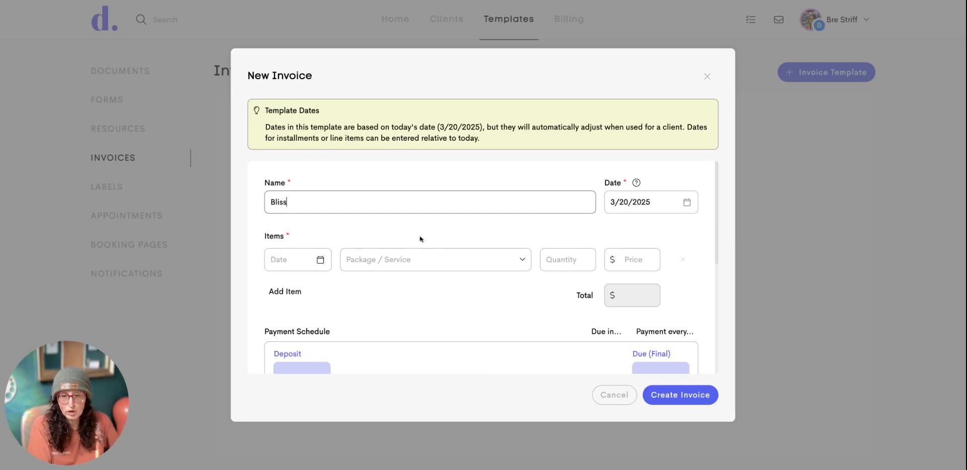
Fill in the template's first line item with the date 3/20/2025 and the Bliss package.
click(320, 259)
scroll(356, 286, down, 3)
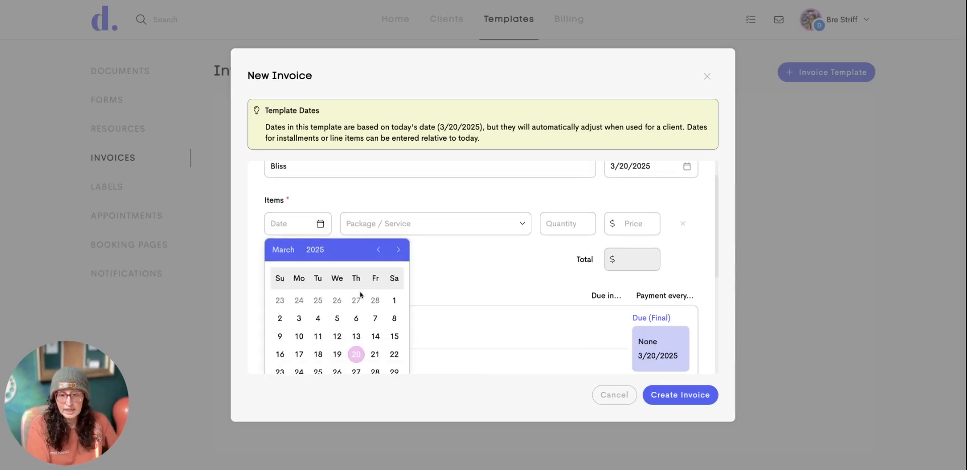
click(357, 286)
scroll(486, 263, up, 3)
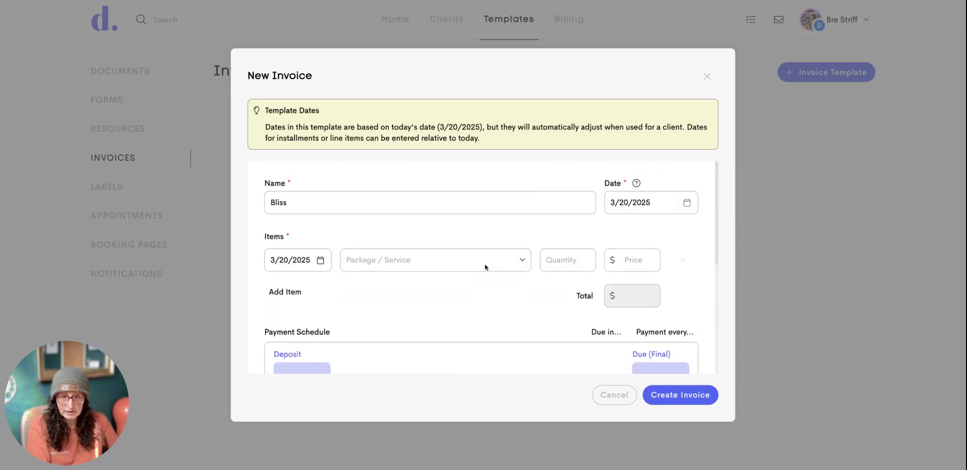
click(522, 259)
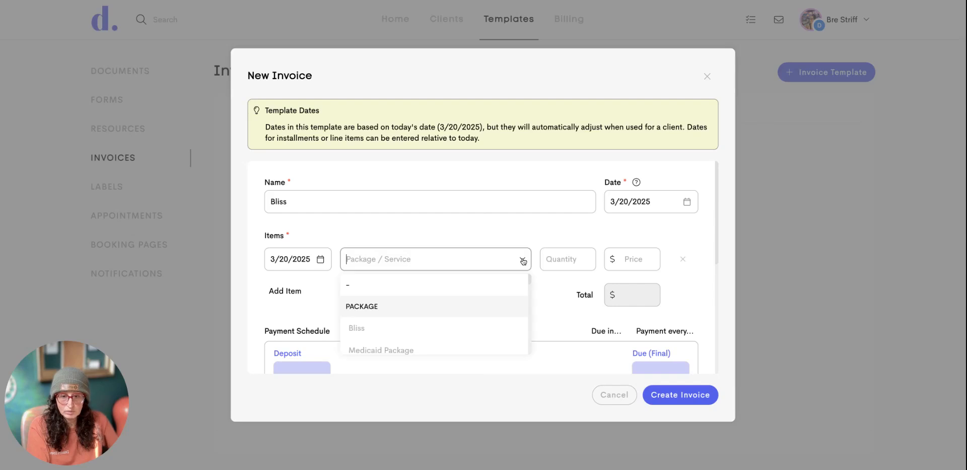
click(376, 328)
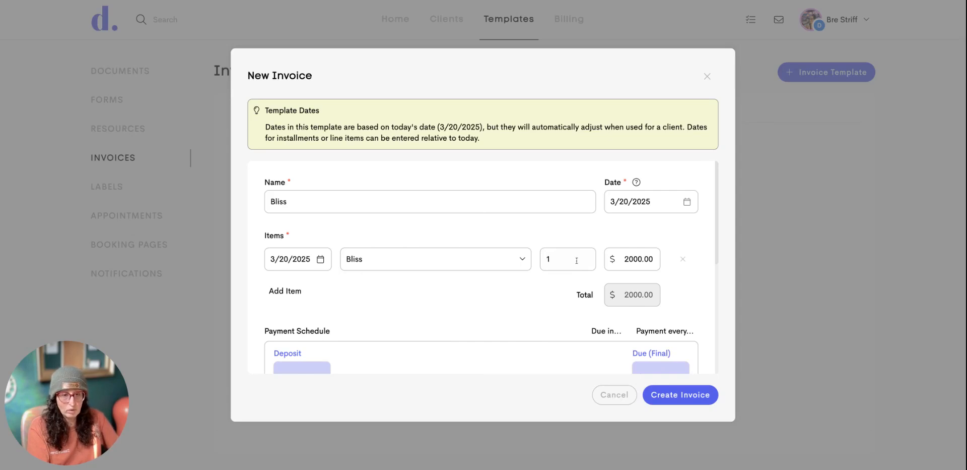
Set the template's final payment due in 2 months, with a payment every week.
scroll(620, 247, down, 3)
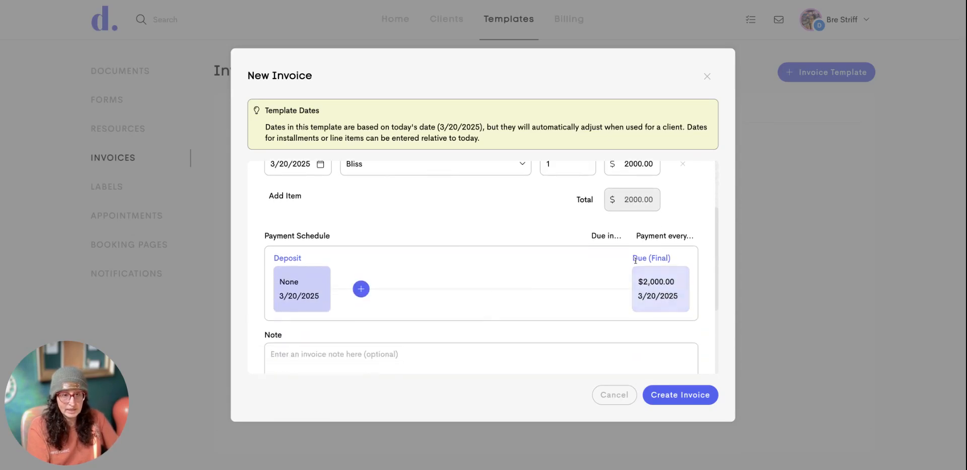
click(595, 235)
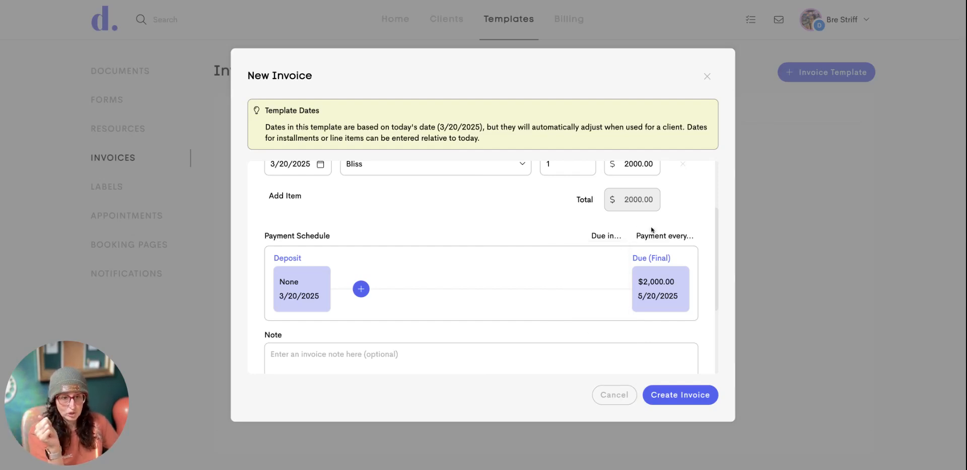
mouse_move(656, 234)
click(657, 282)
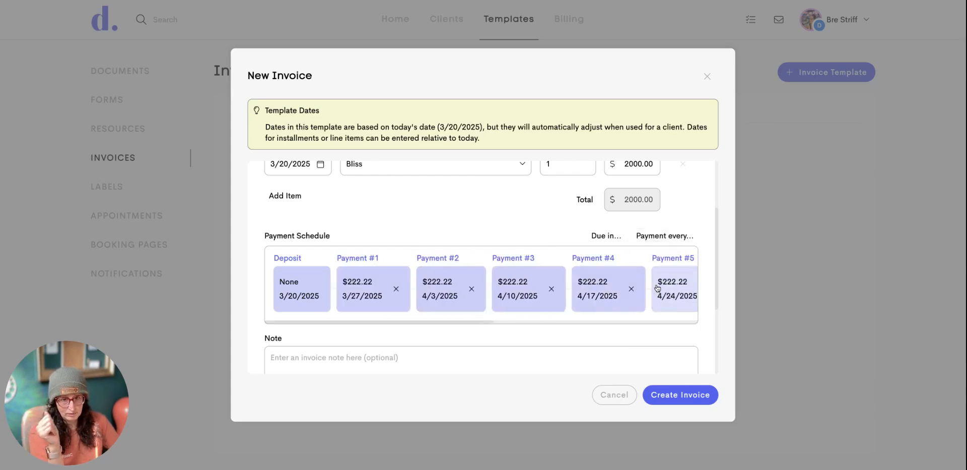
Fill the invoice note from the saved Travel Fee note template and create the invoice template.
scroll(555, 222, down, 3)
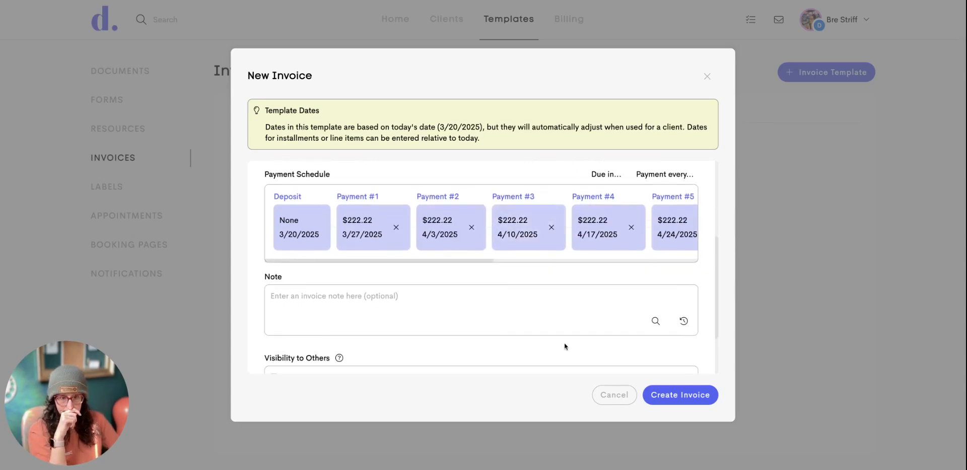
click(656, 321)
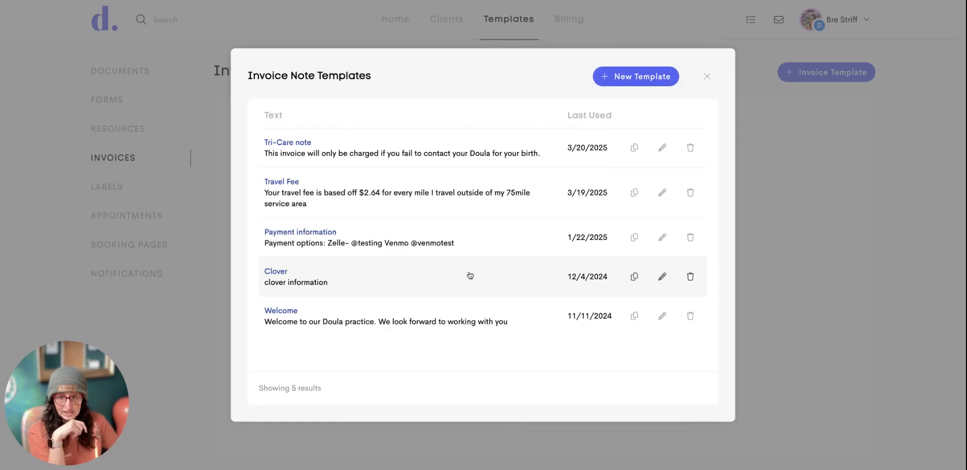
click(352, 192)
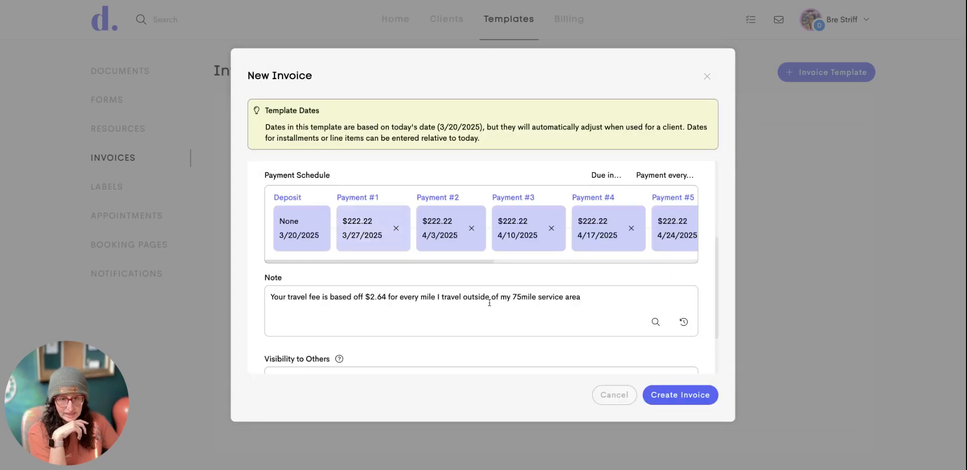
scroll(548, 313, down, 1)
scroll(548, 316, down, 1)
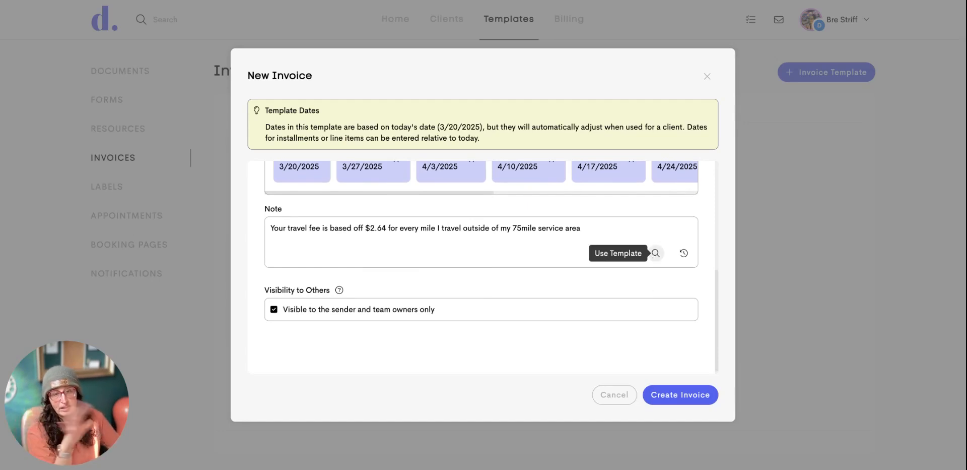
scroll(595, 256, down, 1)
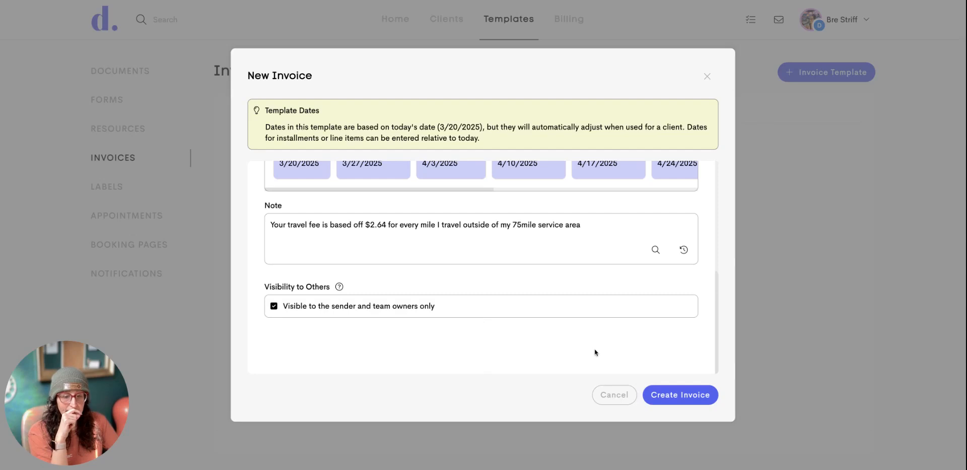
click(680, 402)
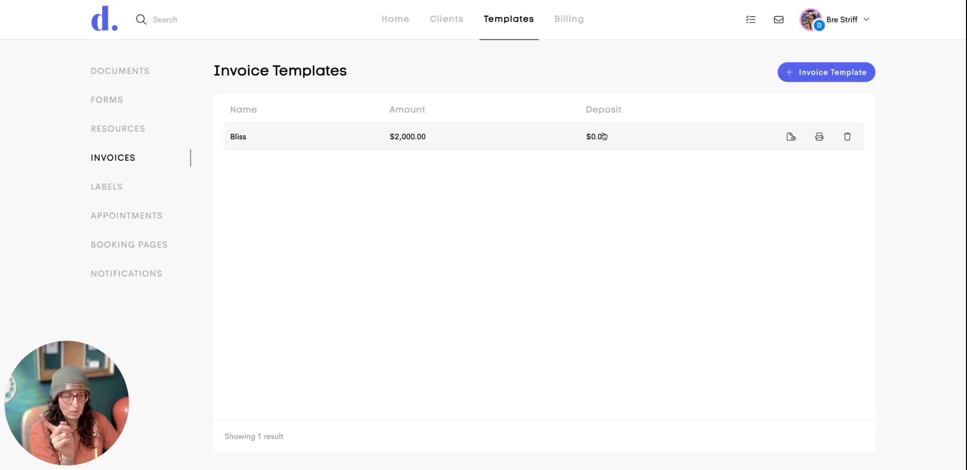
Reopen the Bliss template, open its deposit amount for editing, and update the template without entering a deposit.
click(681, 139)
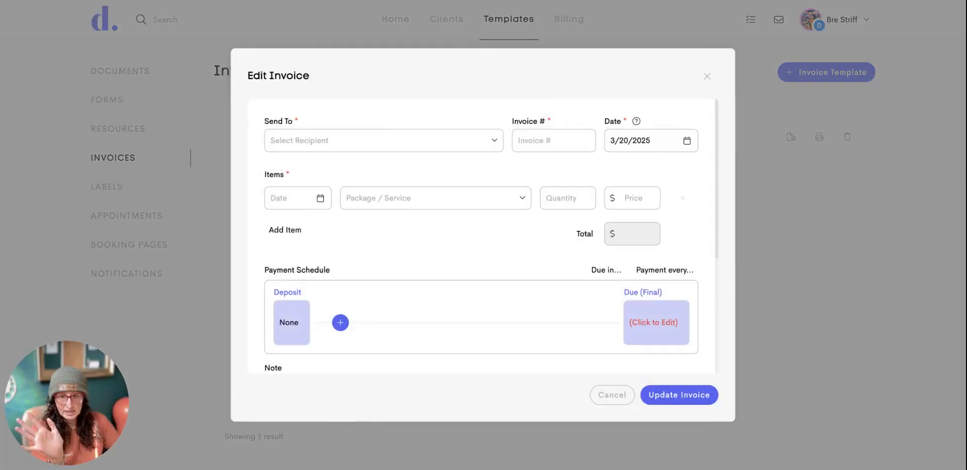
scroll(542, 183, down, 2)
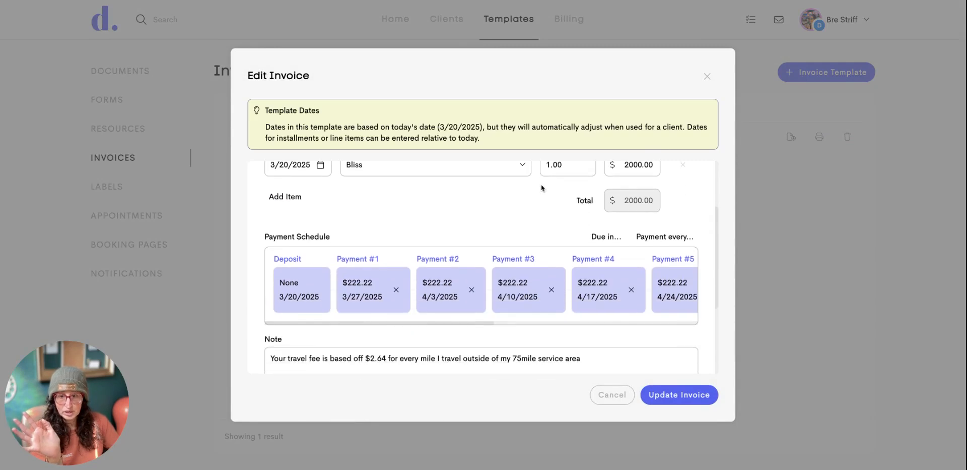
click(302, 285)
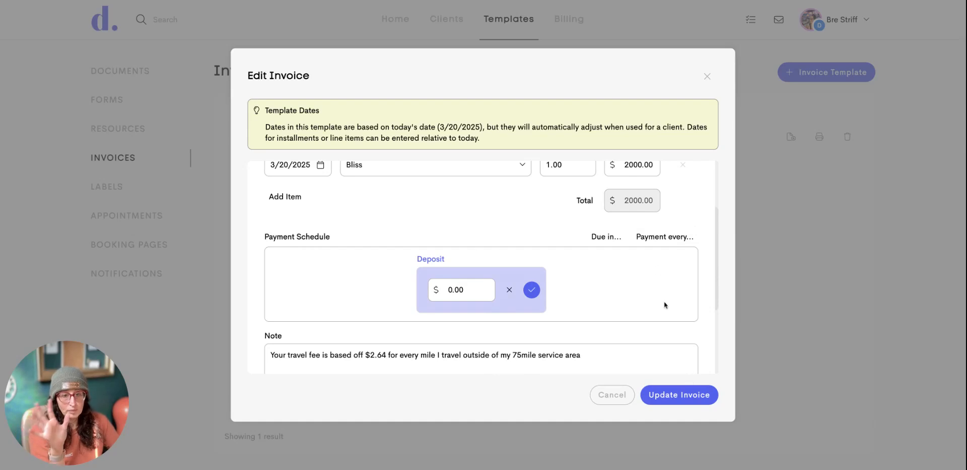
click(704, 397)
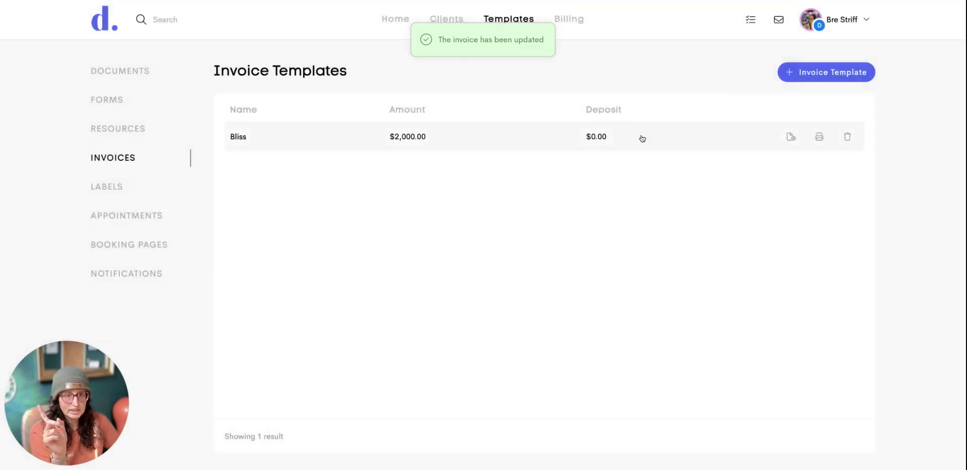
Start a new client invoice from the Bliss template and choose the first listed client as recipient.
click(790, 138)
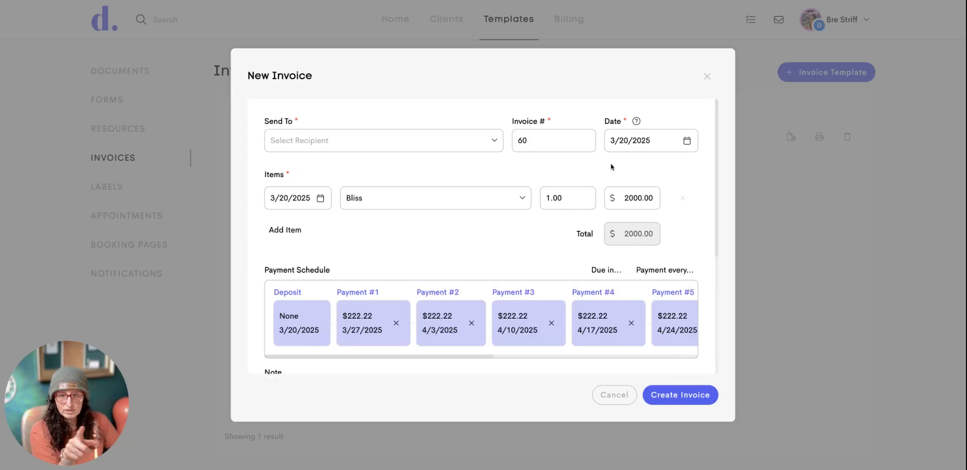
click(495, 142)
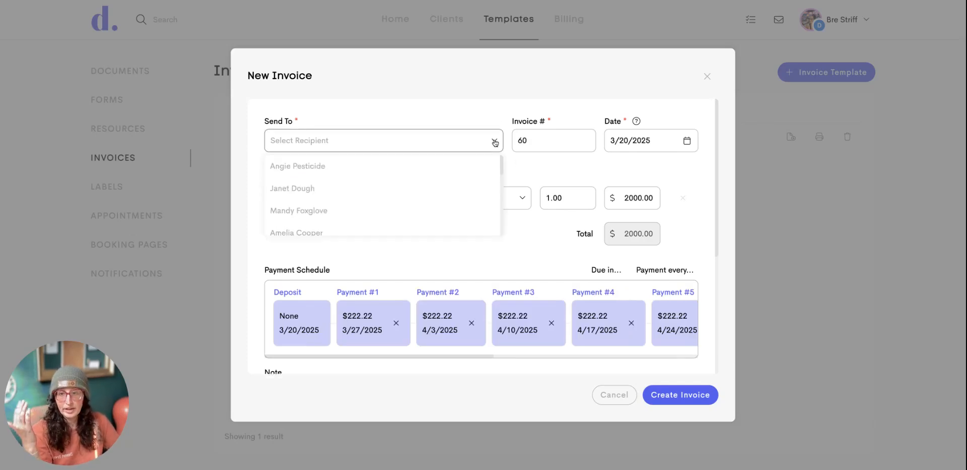
click(395, 170)
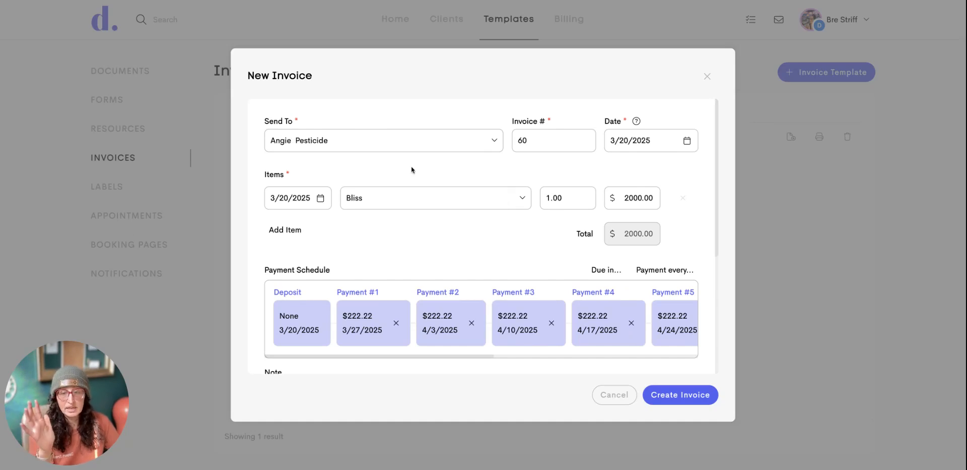
Set the invoice's final payment due at 36 weeks, with a payment every month.
scroll(426, 171, down, 1)
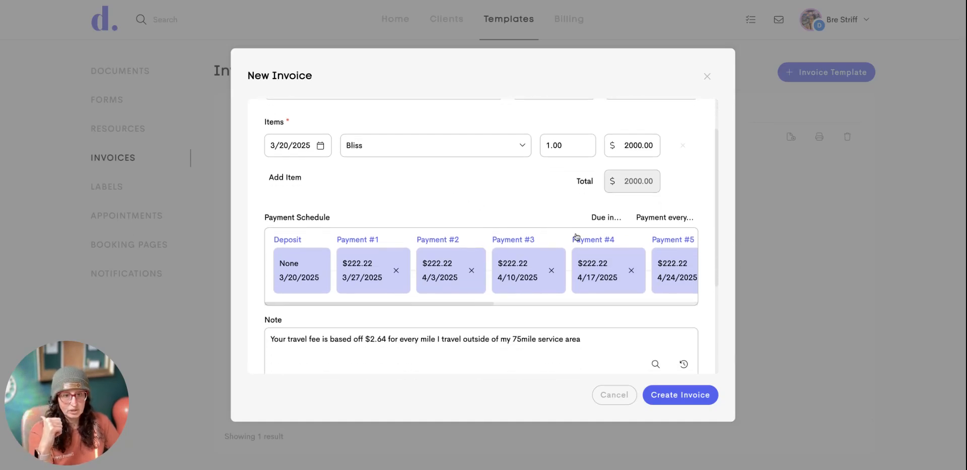
click(611, 223)
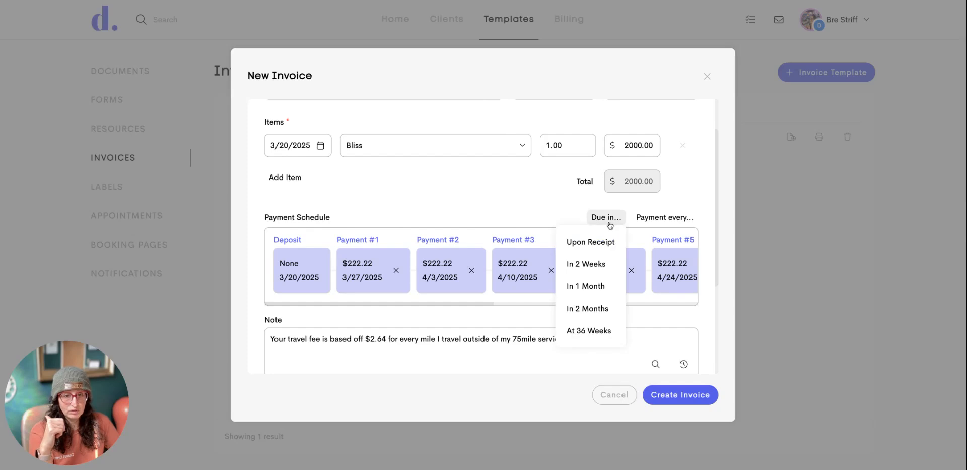
click(594, 330)
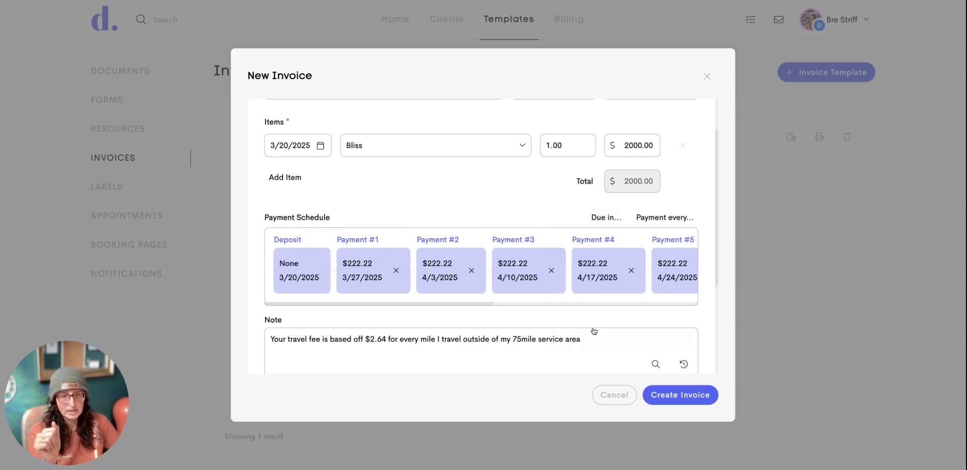
click(669, 221)
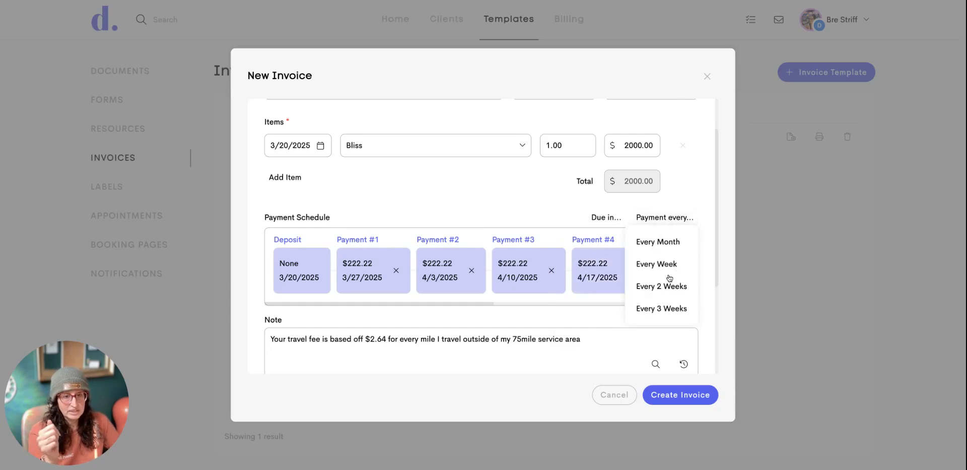
click(665, 243)
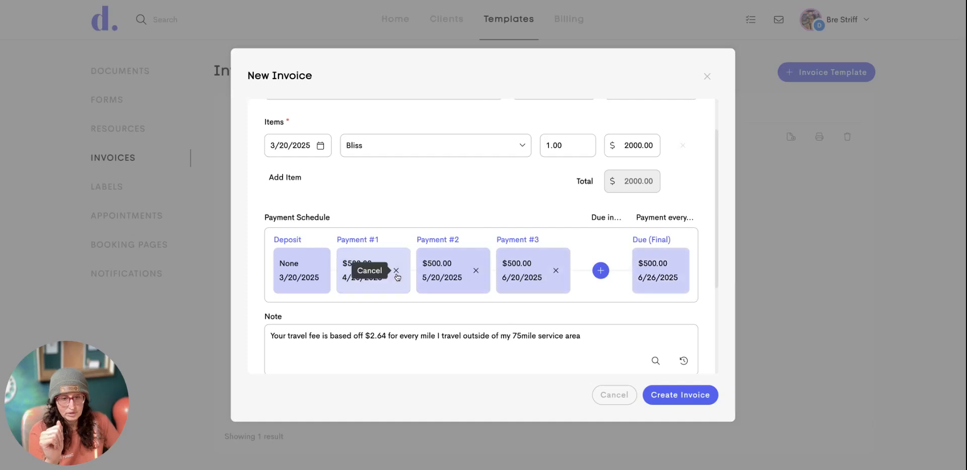
Set the invoice's deposit to $500.00 and remove Payment #3 from the payment schedule.
click(294, 267)
click(471, 272)
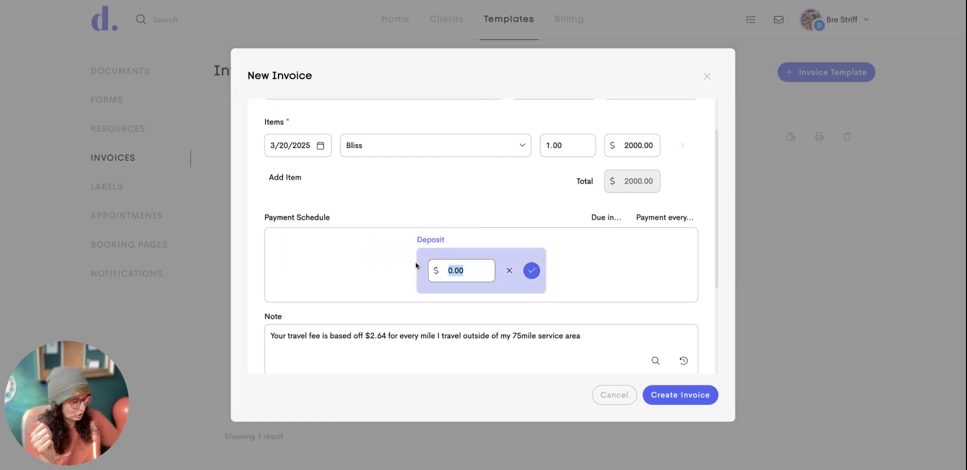
text(500.00)
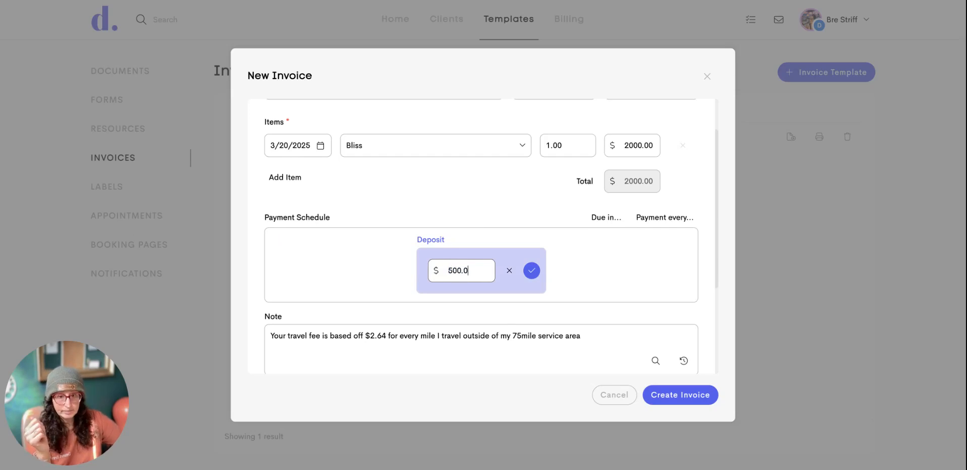
click(532, 270)
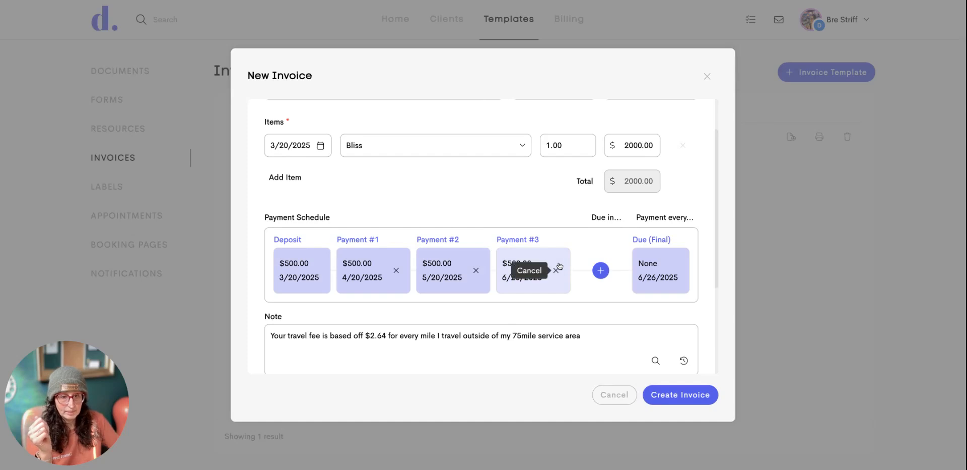
click(556, 271)
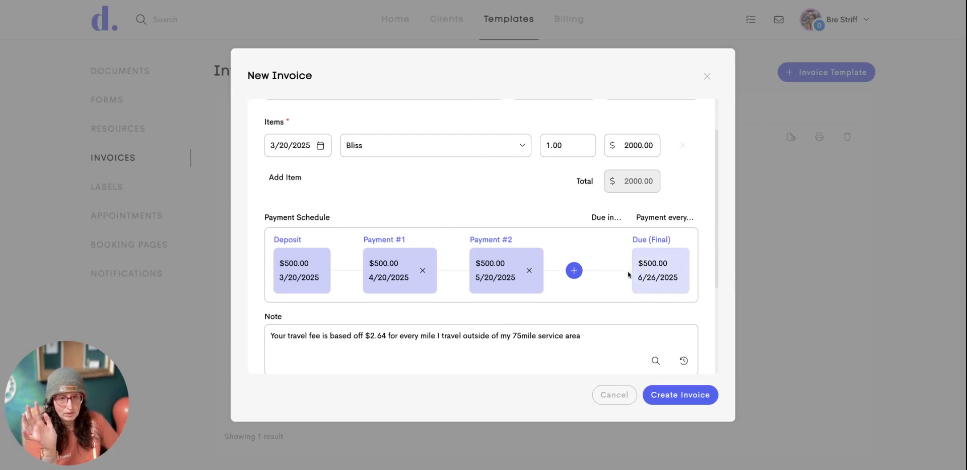
Set the invoice to be sent to the client with email reminders enabled, and create it.
scroll(630, 292, down, 3)
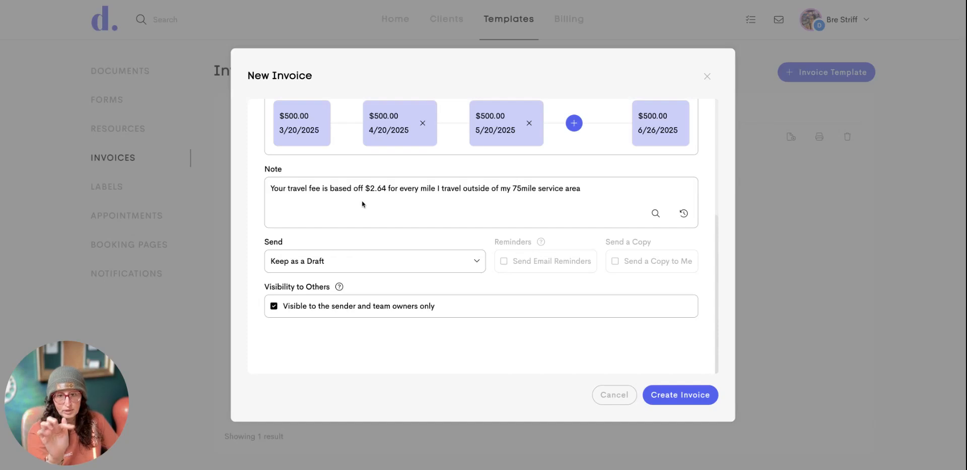
click(342, 269)
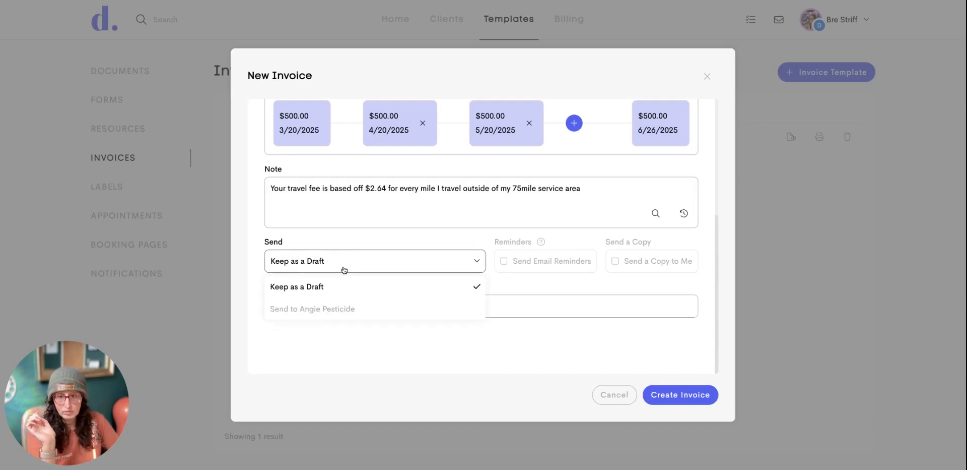
click(332, 307)
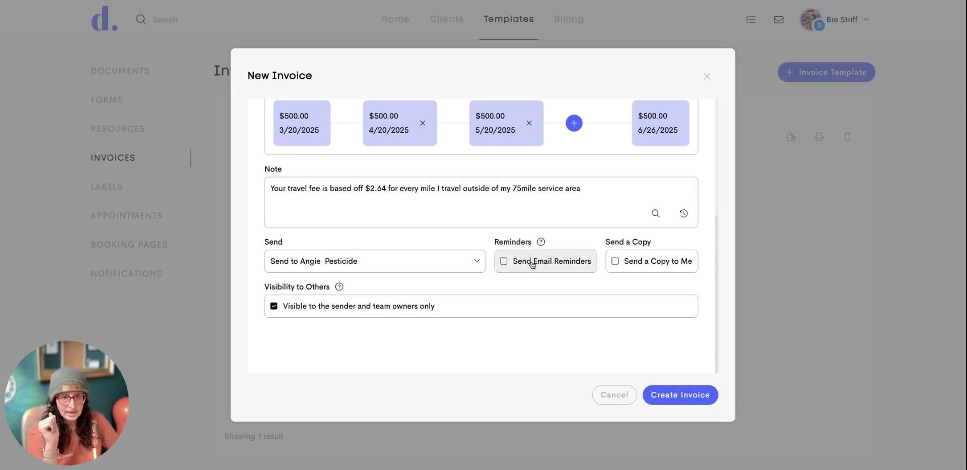
click(553, 266)
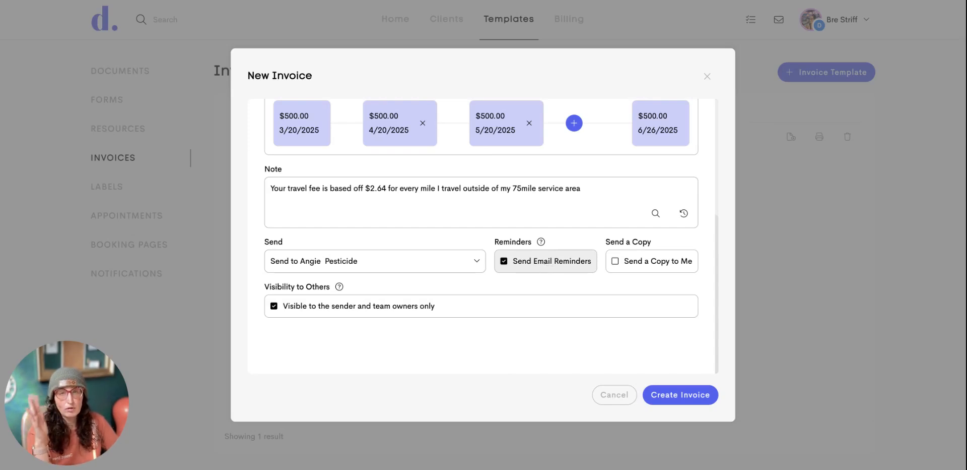
click(681, 396)
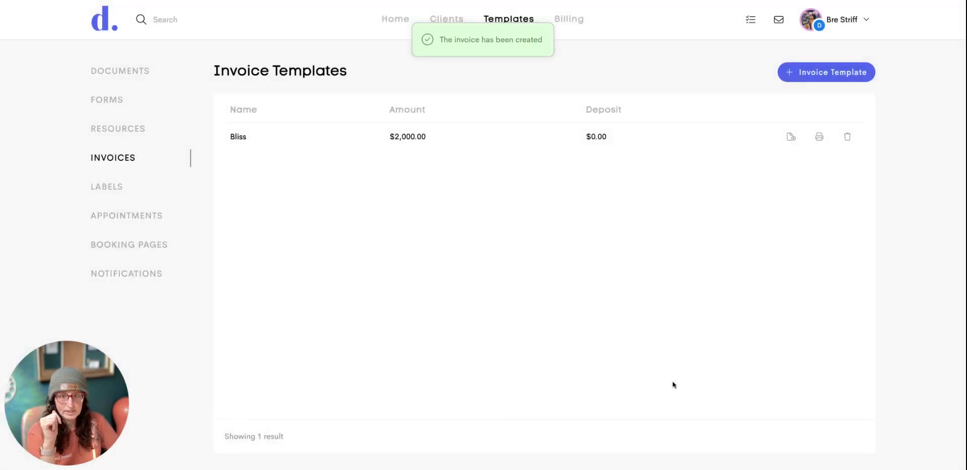
Open the invoice recipient's client record and show the client's invoices.
click(456, 21)
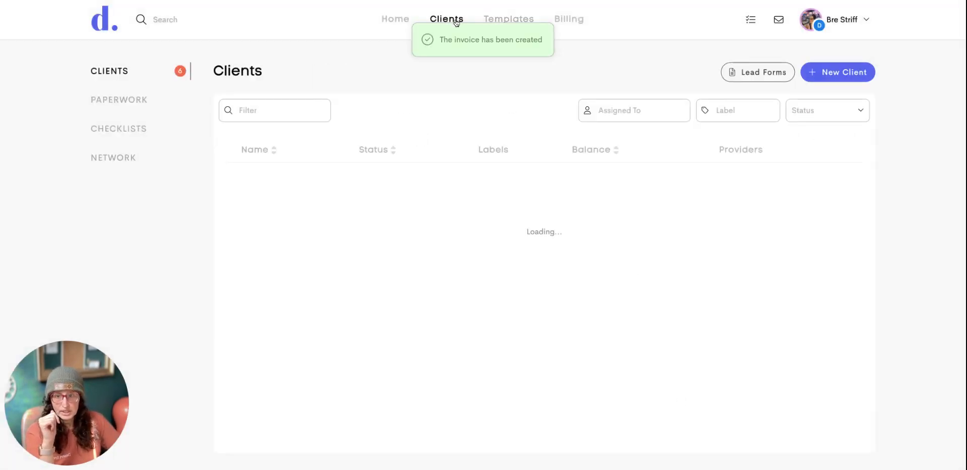
scroll(400, 279, down, 2)
scroll(344, 281, down, 3)
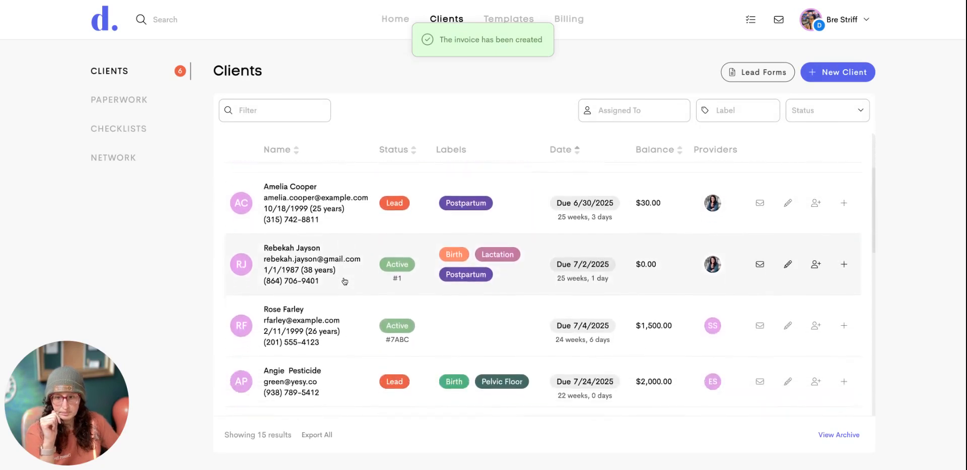
click(337, 300)
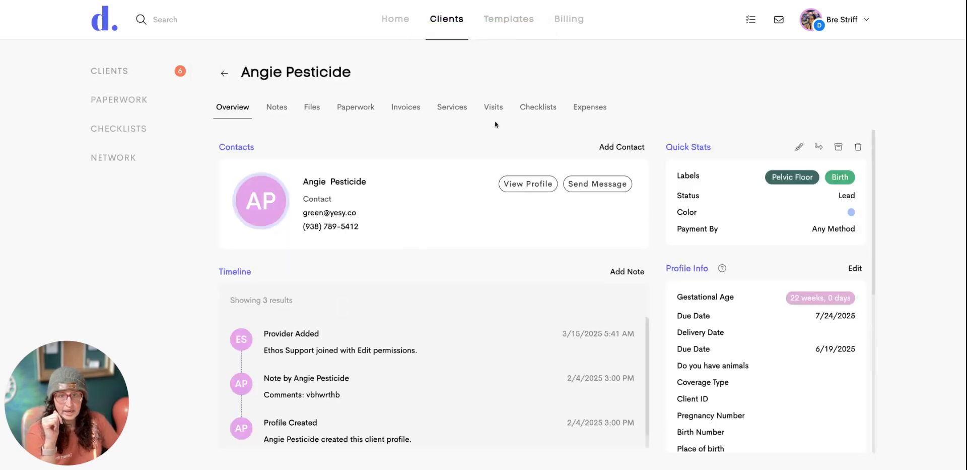
click(411, 112)
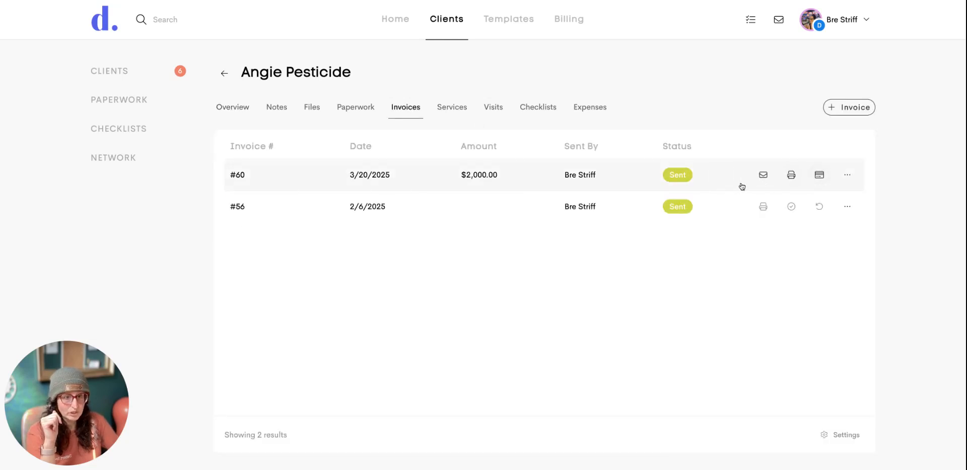
View the printable version of the invoice dated 3/20/2025, check its charges and payments, and close it.
click(792, 175)
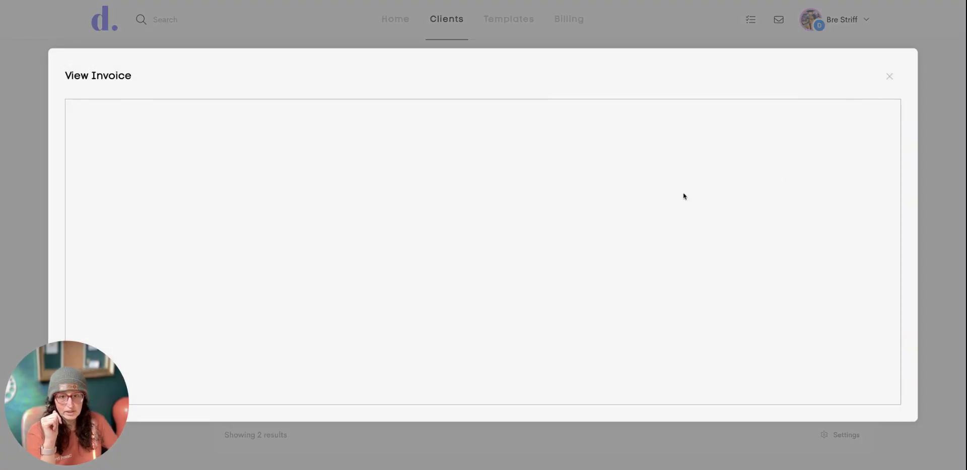
scroll(668, 197, down, 5)
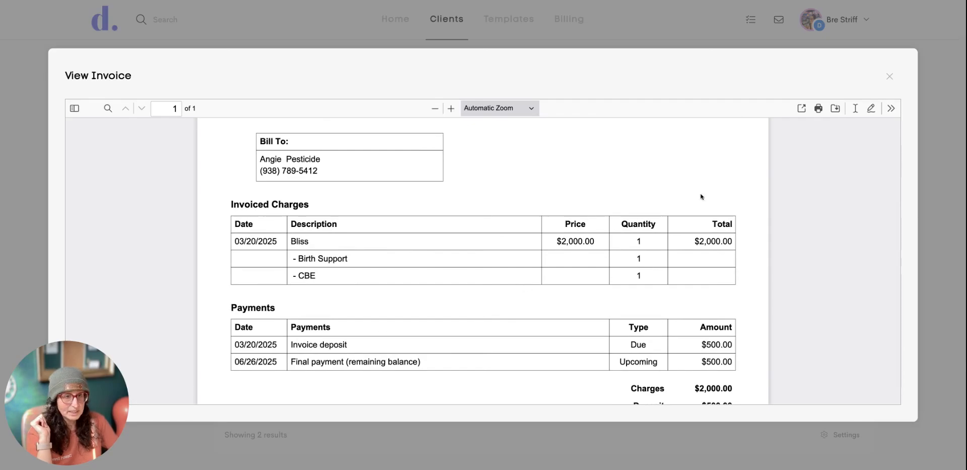
click(890, 77)
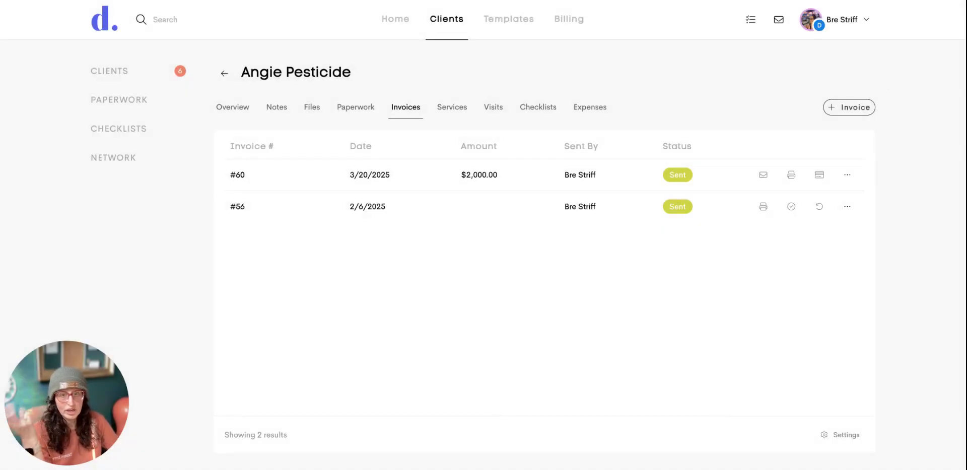
Return to the templates section.
click(502, 18)
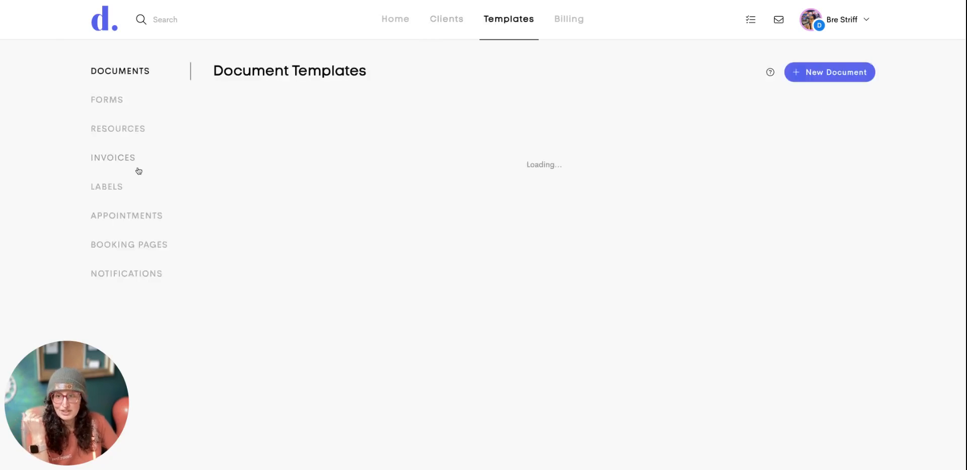